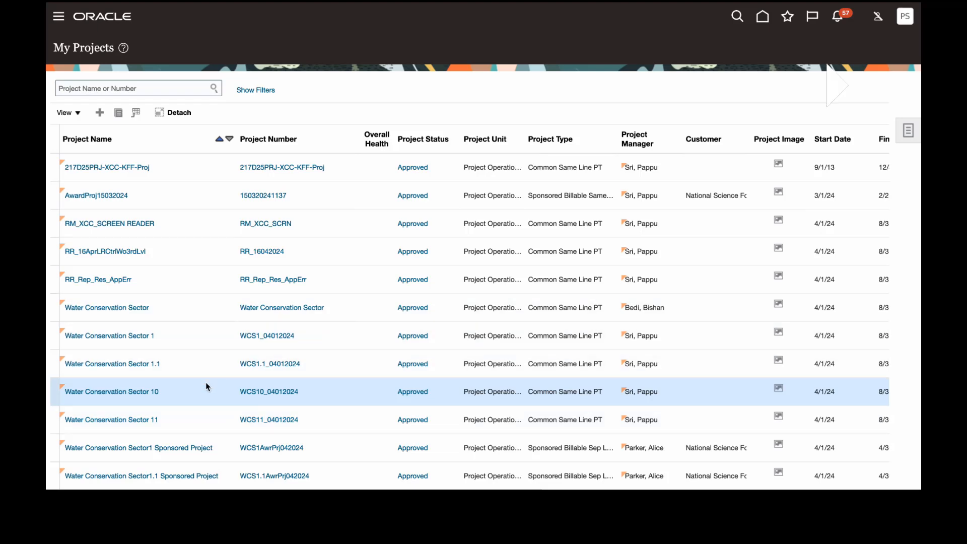
Open the project budget of Water Conservation Sector 10 and start a new budget version generated from another source
right_click(175, 392)
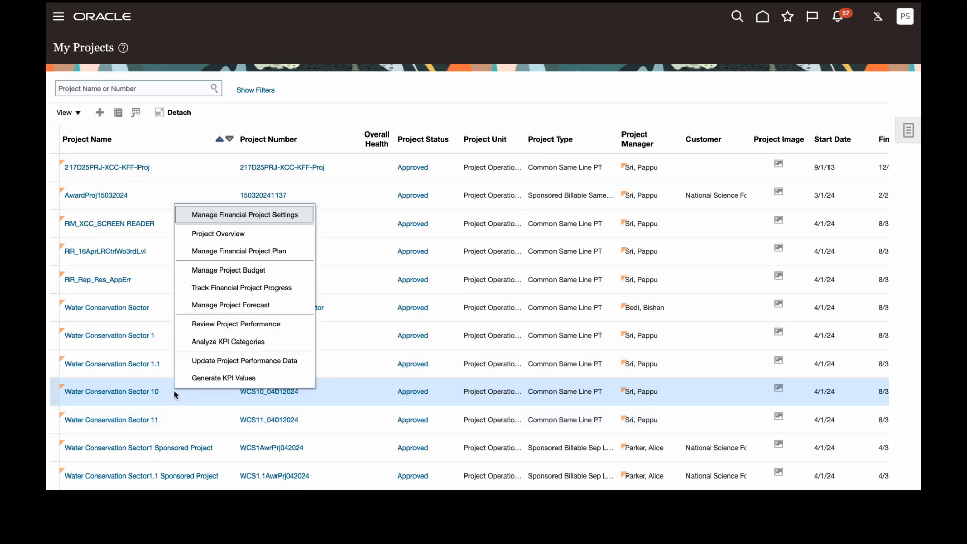
left_click(242, 272)
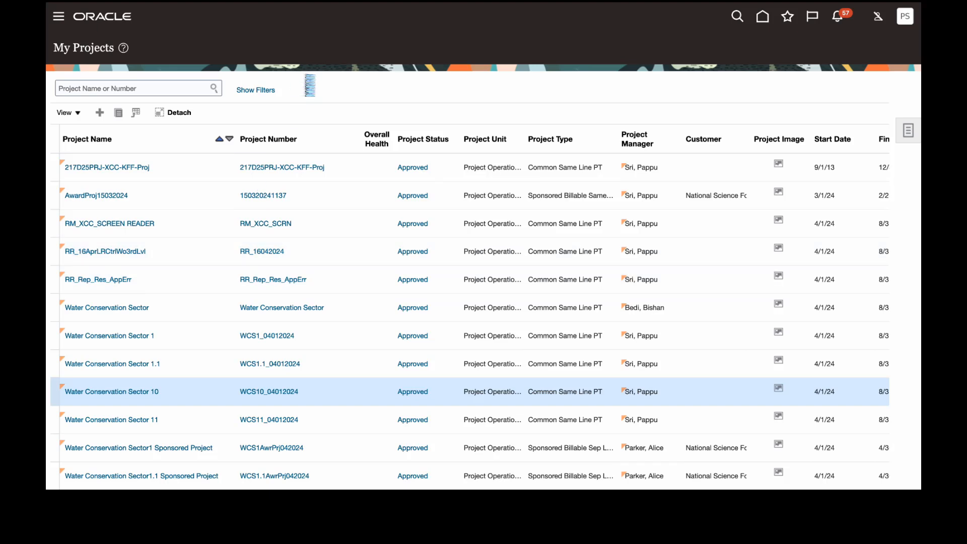
left_click(130, 95)
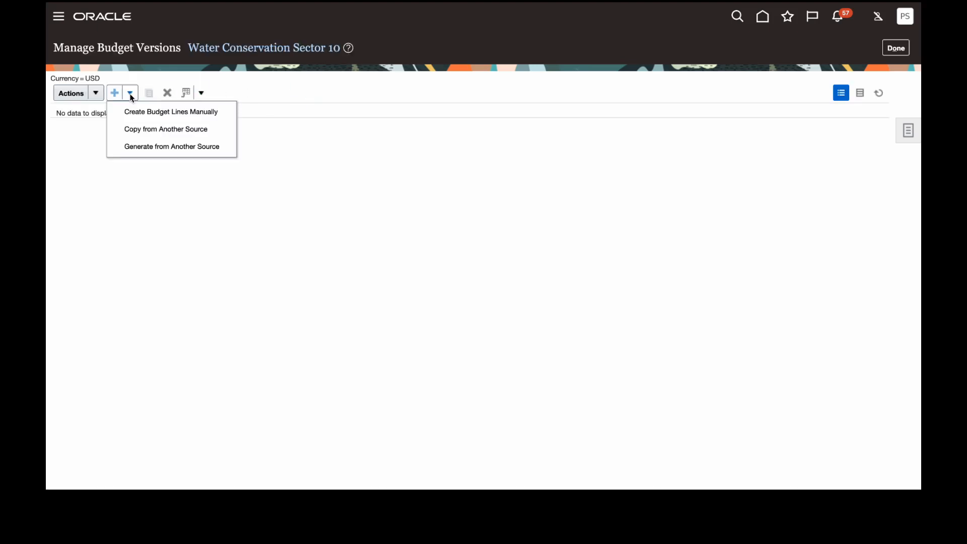
left_click(138, 148)
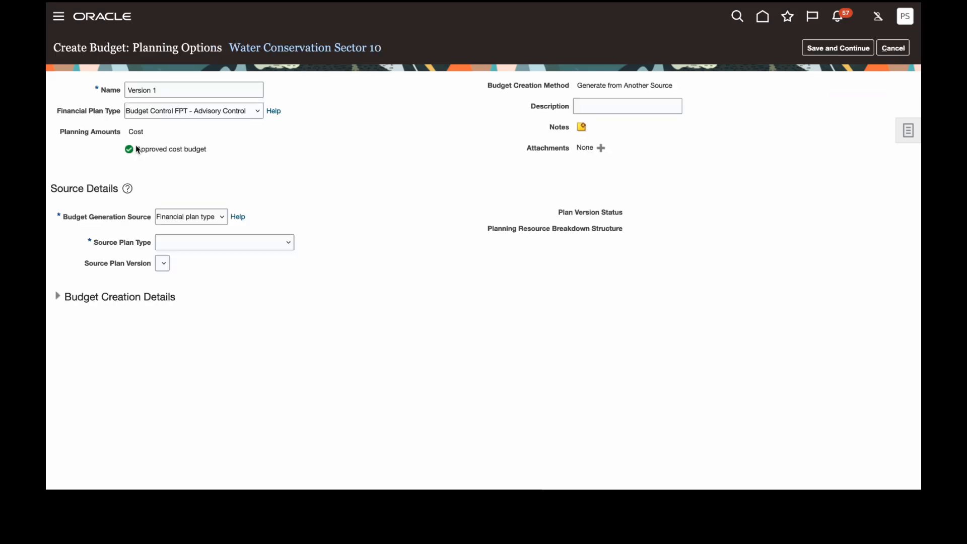
Set the budget generation source to Project plan type and the source plan version to Current Working
left_click(200, 214)
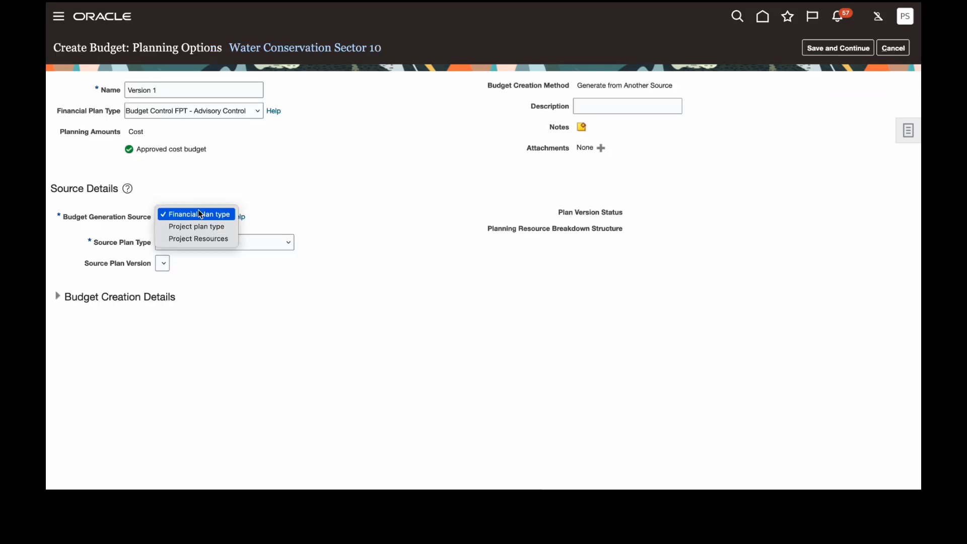
left_click(201, 225)
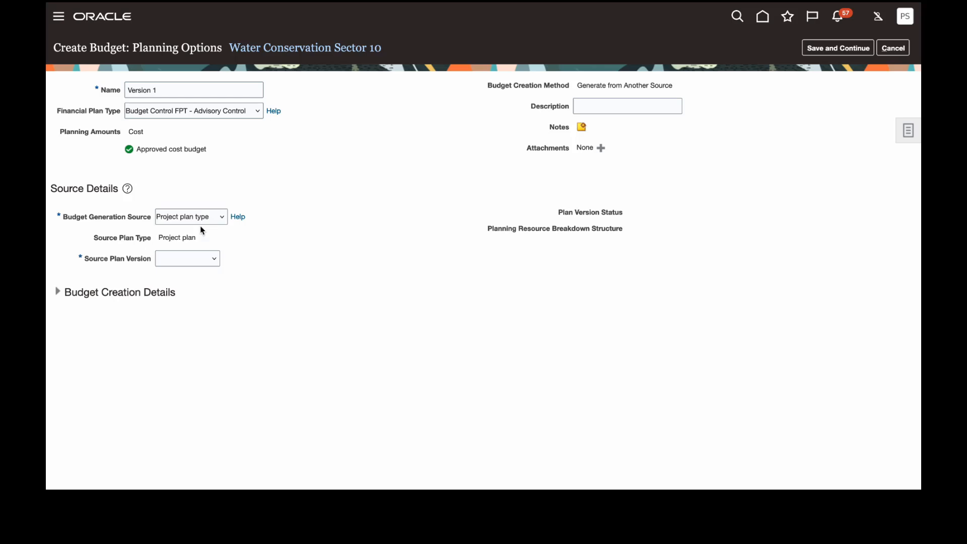
left_click(194, 262)
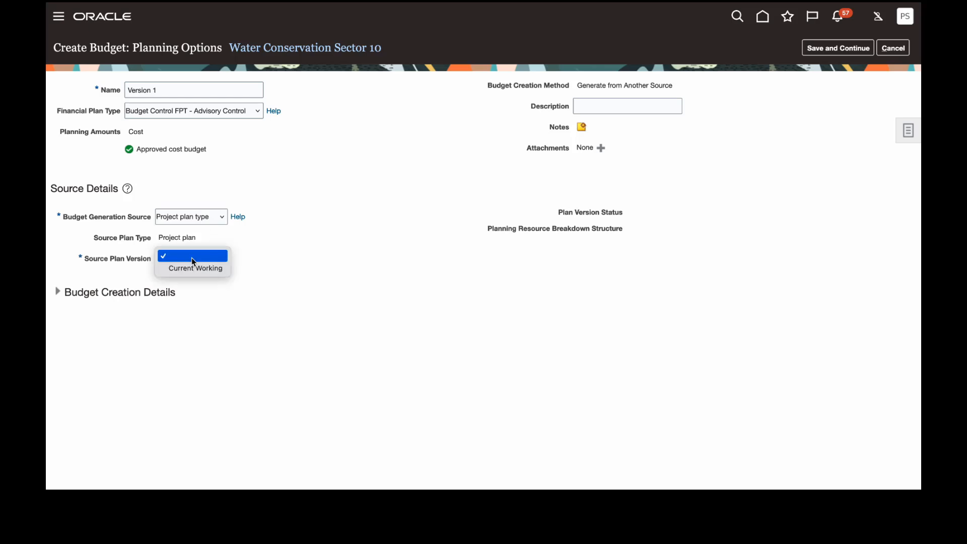
left_click(195, 271)
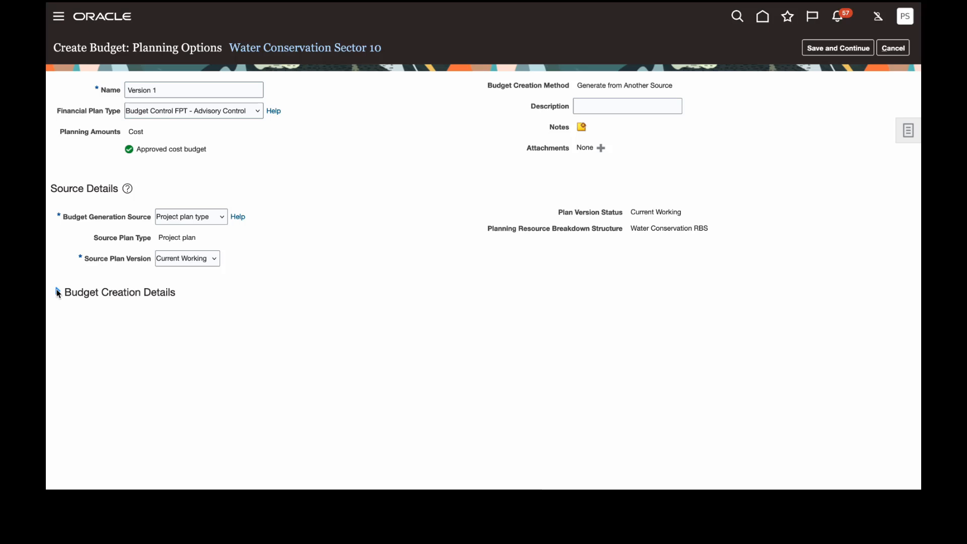
In the budgetary control settings, enable control by lowest resource and top task, and generate the control budget combinations
left_click(57, 292)
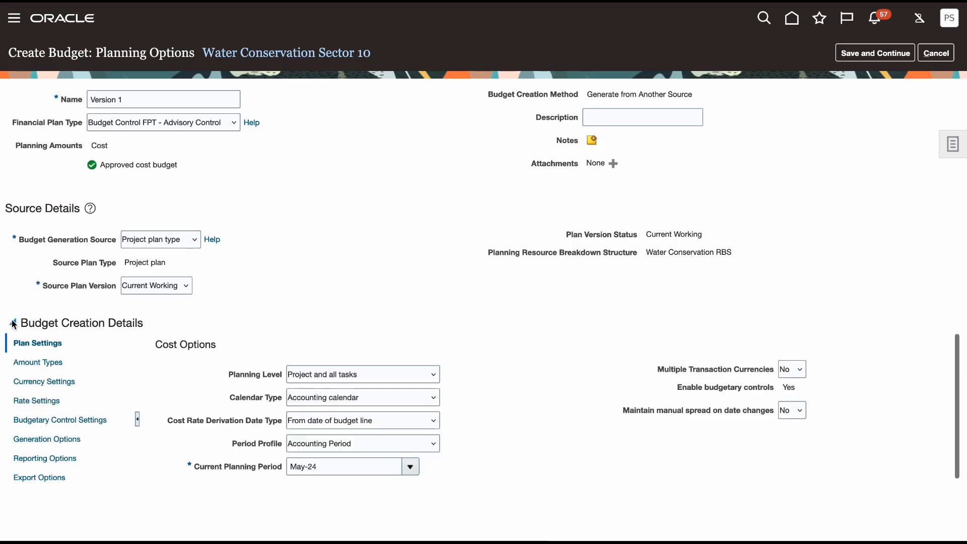
left_click(44, 420)
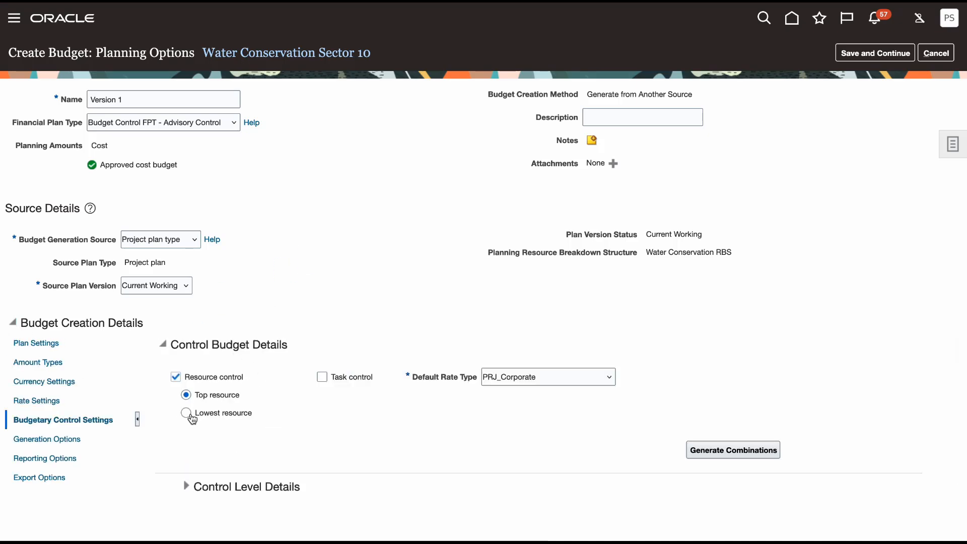
left_click(187, 414)
left_click(322, 378)
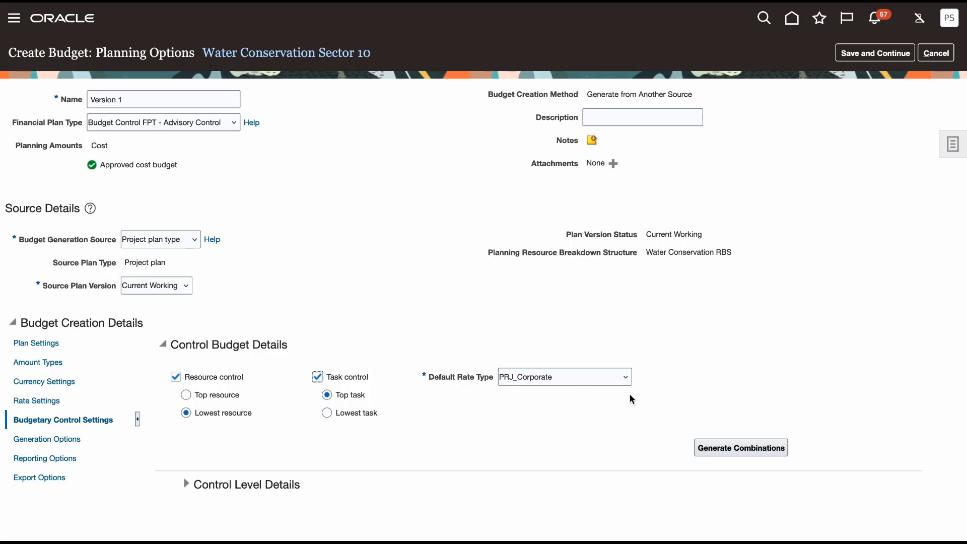
left_click(718, 448)
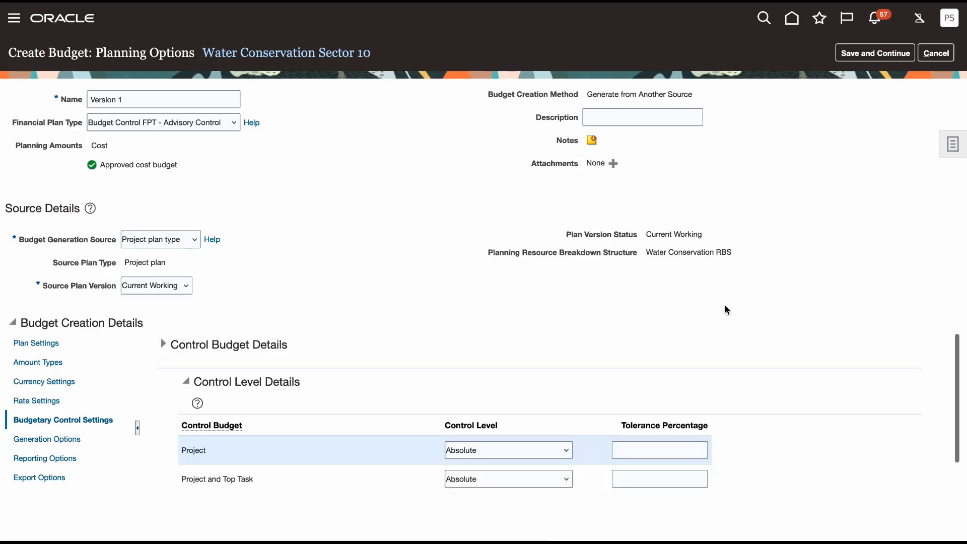
Set the control level for Project, Top Task, and Lowest Resource to Advisory, then save the planning options and continue
scroll(447, 355, "down", 1)
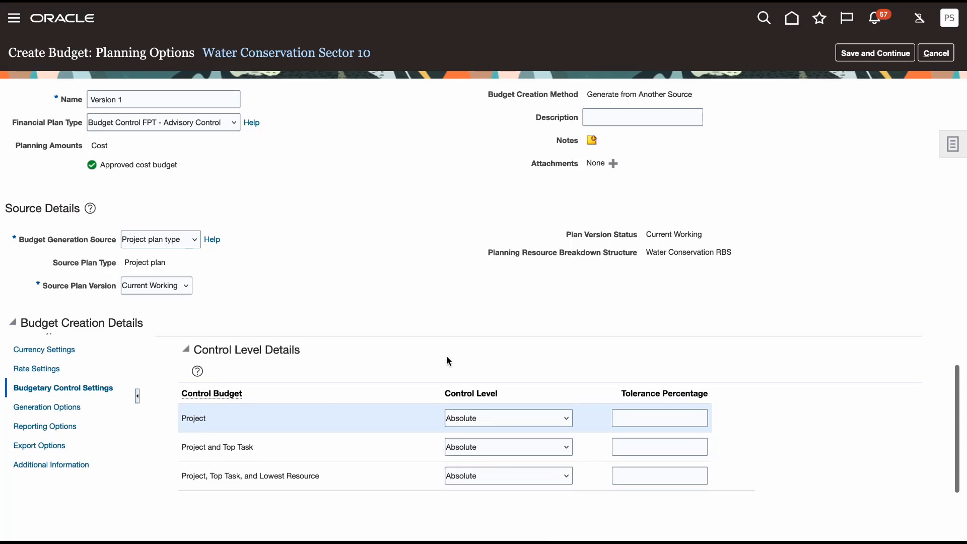
left_click(482, 475)
left_click(484, 489)
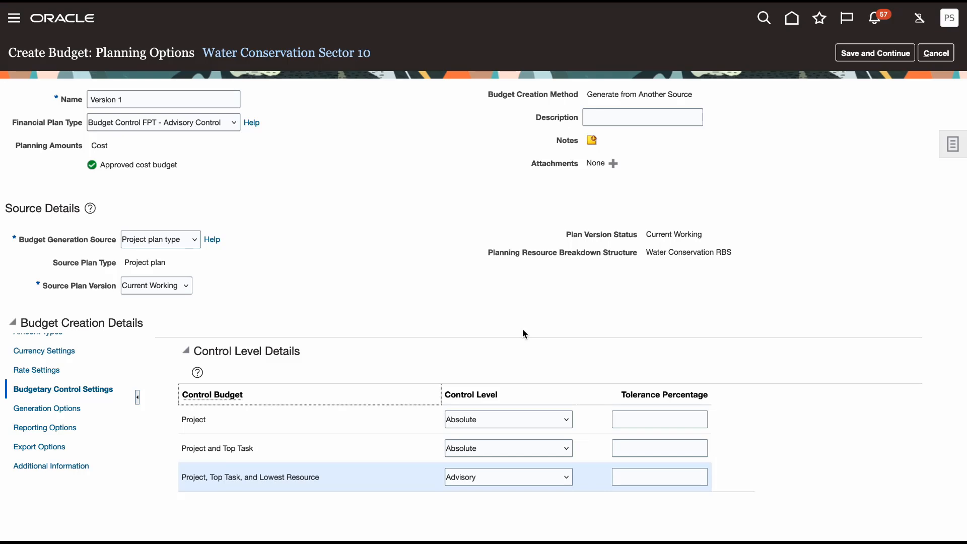
left_click(857, 54)
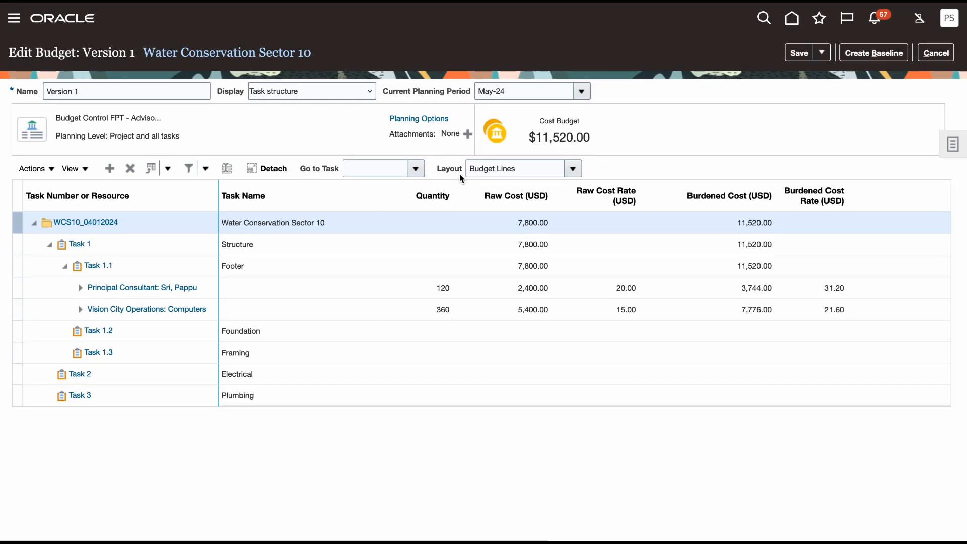
Create a baseline from budget Version 1, accepting the baseline budget review, and refresh the budget versions list
left_click(870, 54)
scroll(579, 322, "down", 5)
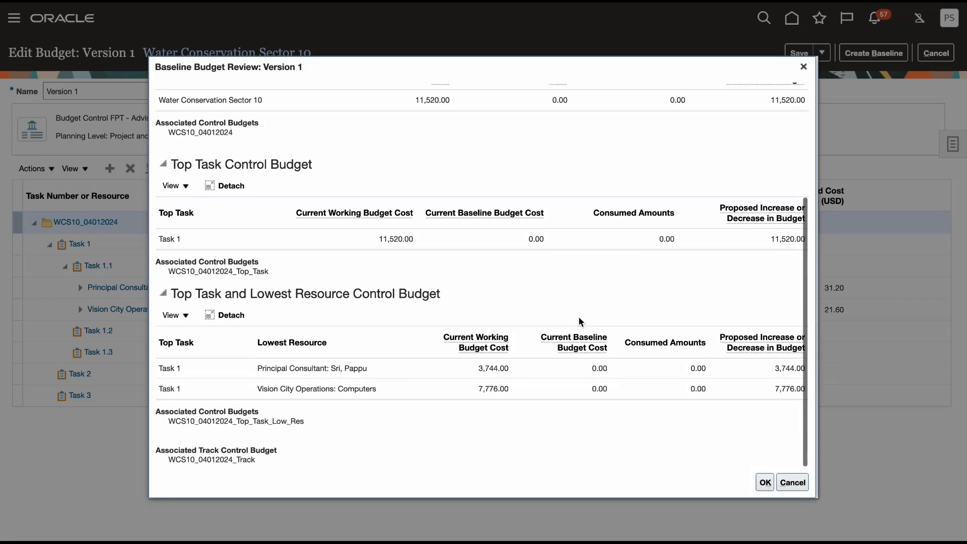
left_click(765, 482)
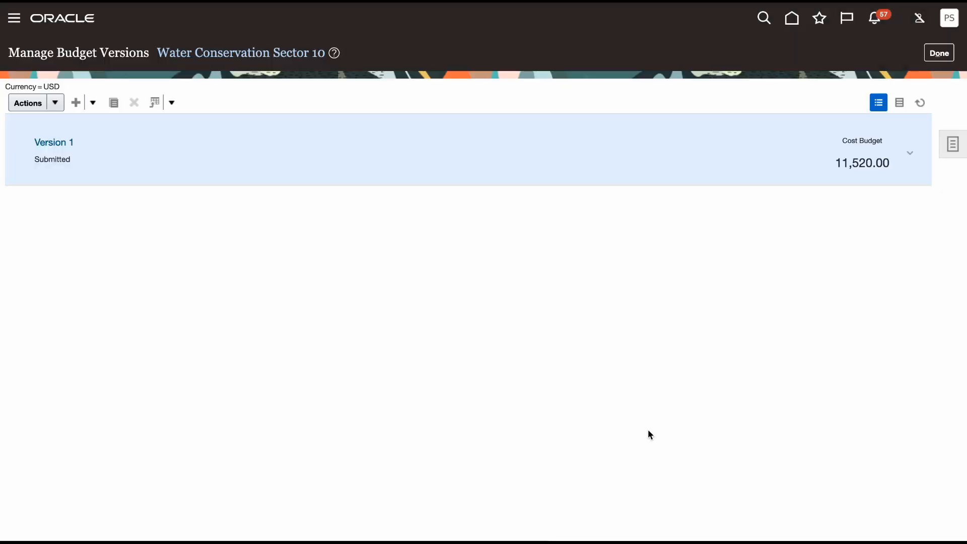
left_click(923, 104)
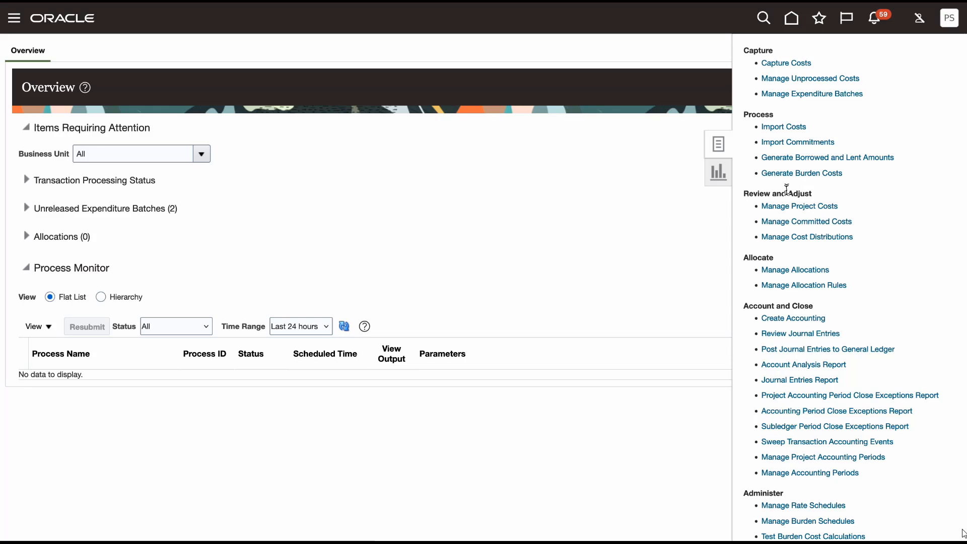
Open Manage Project Costs and search for the costs of project number WCS10_04012024
left_click(790, 207)
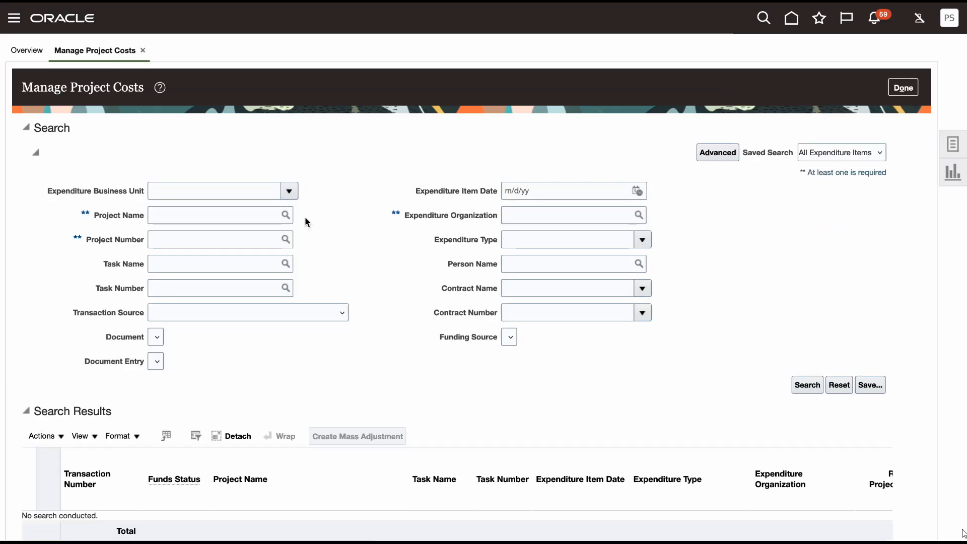
left_click(225, 237)
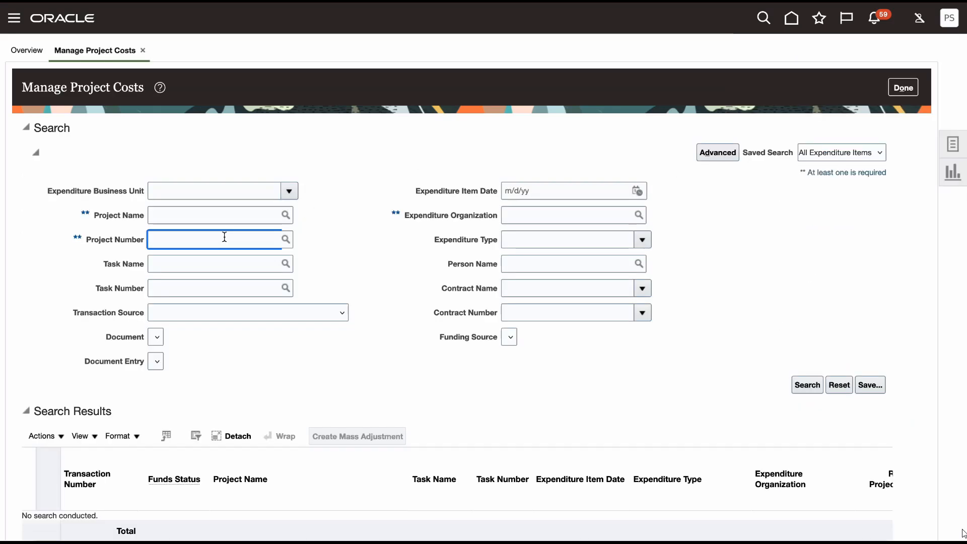
type("WCS10_04012024")
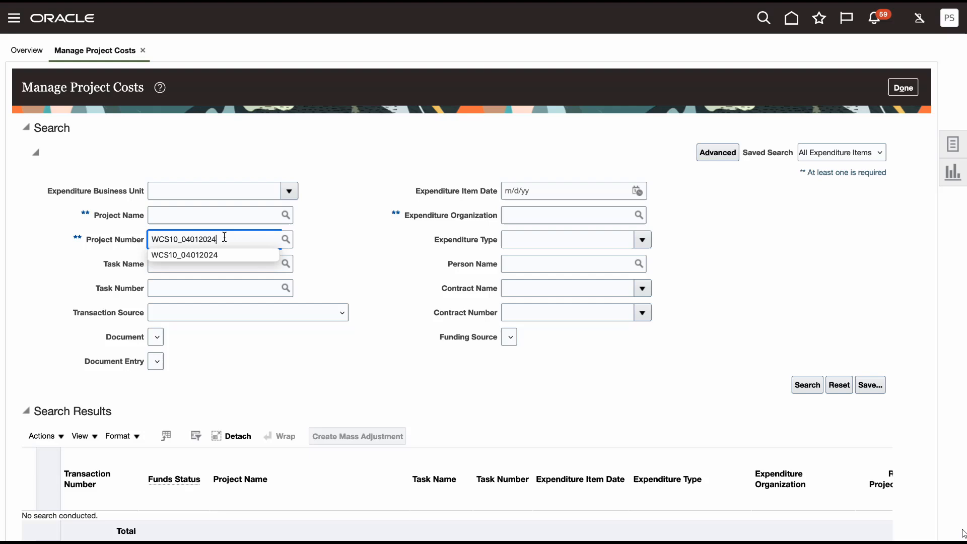
left_click(807, 386)
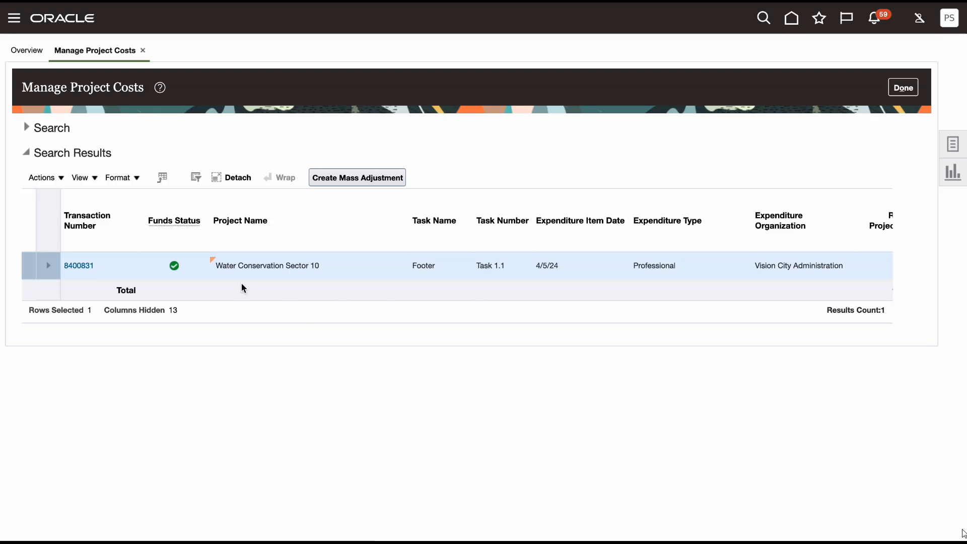
Review the funds reservation details of the Footer task's expenditure item, then close them and leave Manage Project Costs
left_click(175, 270)
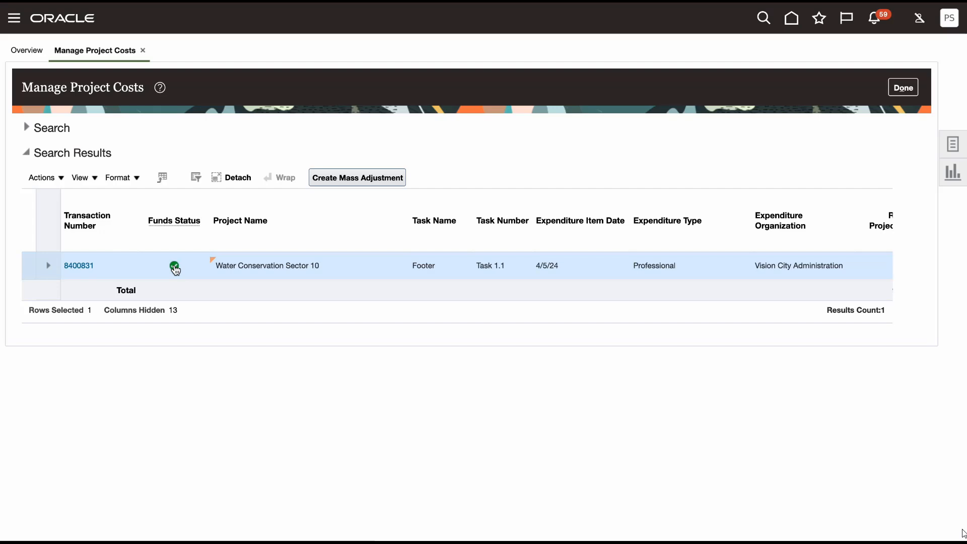
left_click(174, 267)
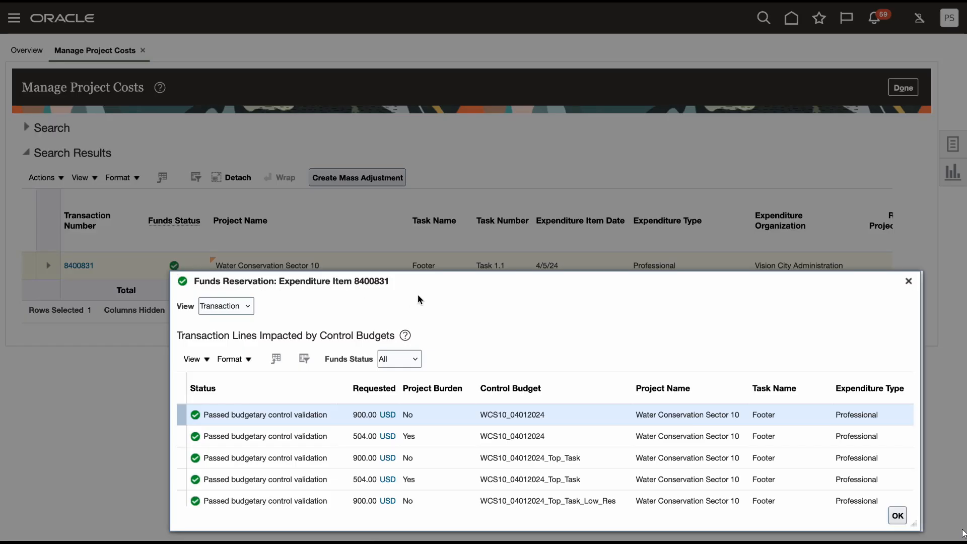
left_click_drag(436, 288, 422, 207)
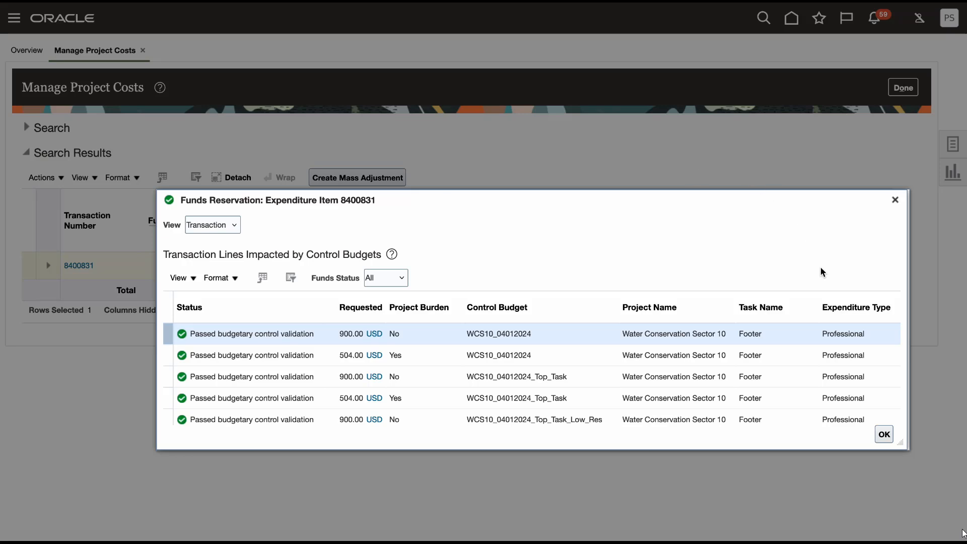
left_click(886, 435)
left_click(909, 87)
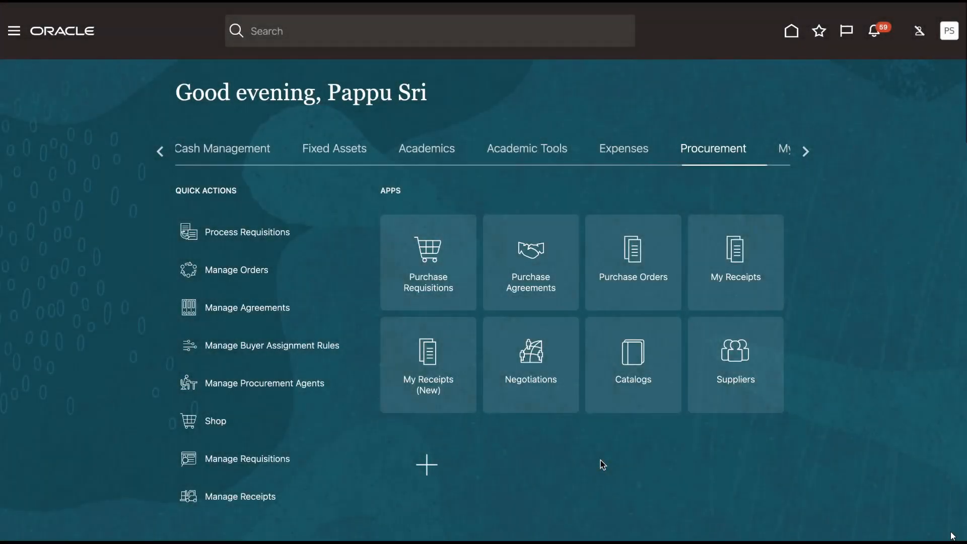
Open the purchase requisition "New computer-water conservation sector 10" and review its funds reservation details
left_click(435, 259)
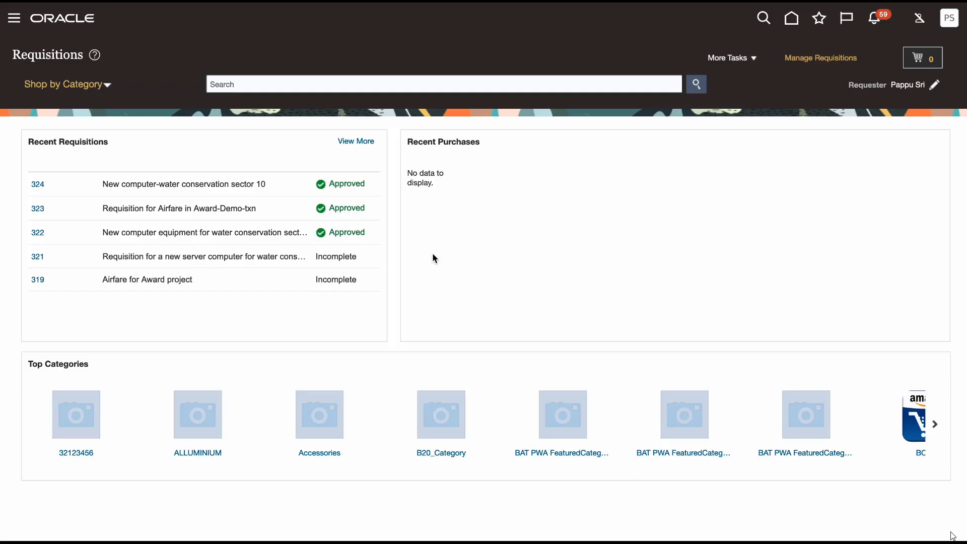
left_click(41, 186)
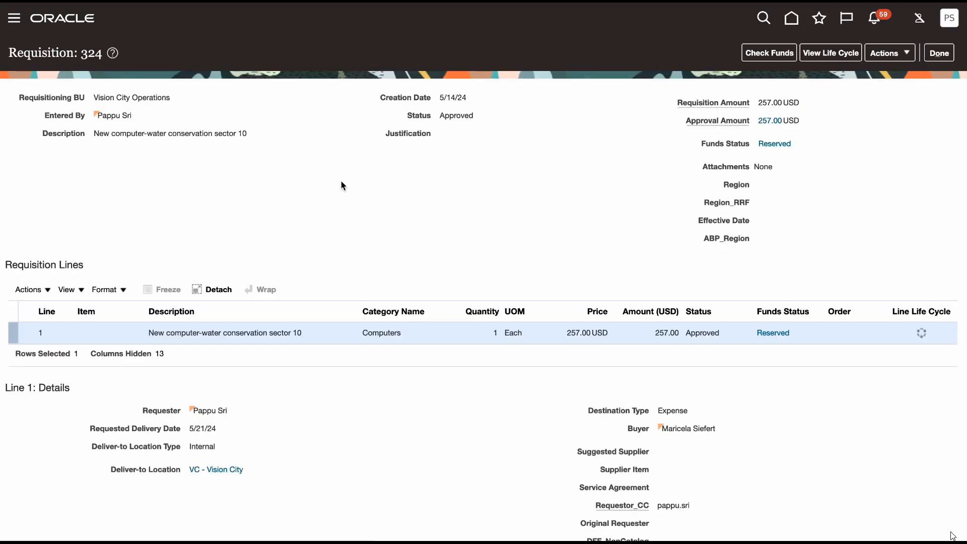
left_click(775, 144)
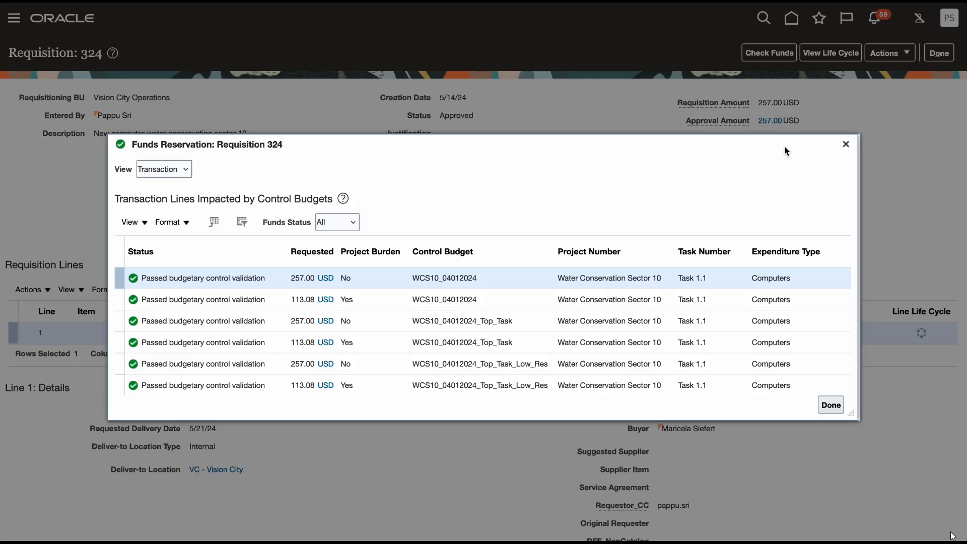
left_click(828, 406)
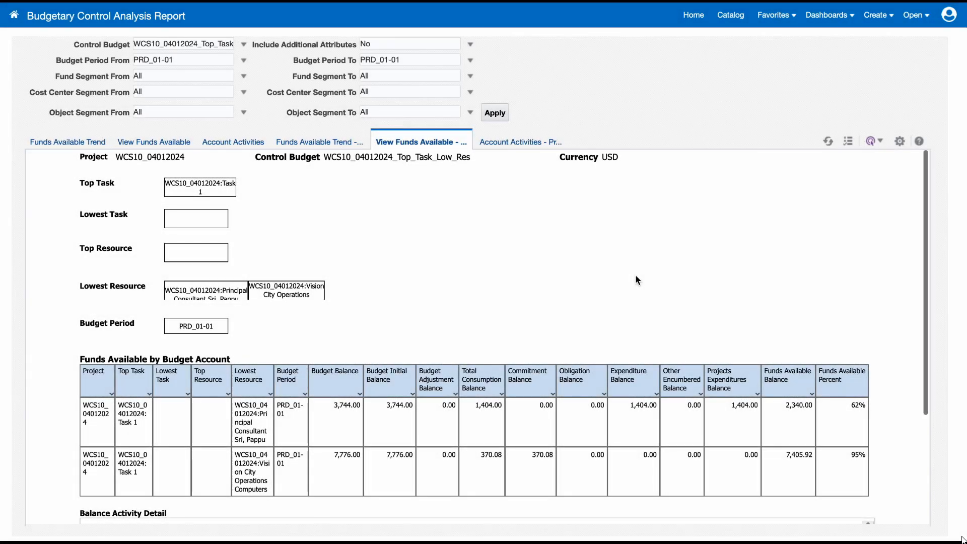
In the Budgetary Control Analysis Report, examine funds available by budget account and show balance activity for Task 1's Vision City Operations Computers account
scroll(637, 277, "down", 4)
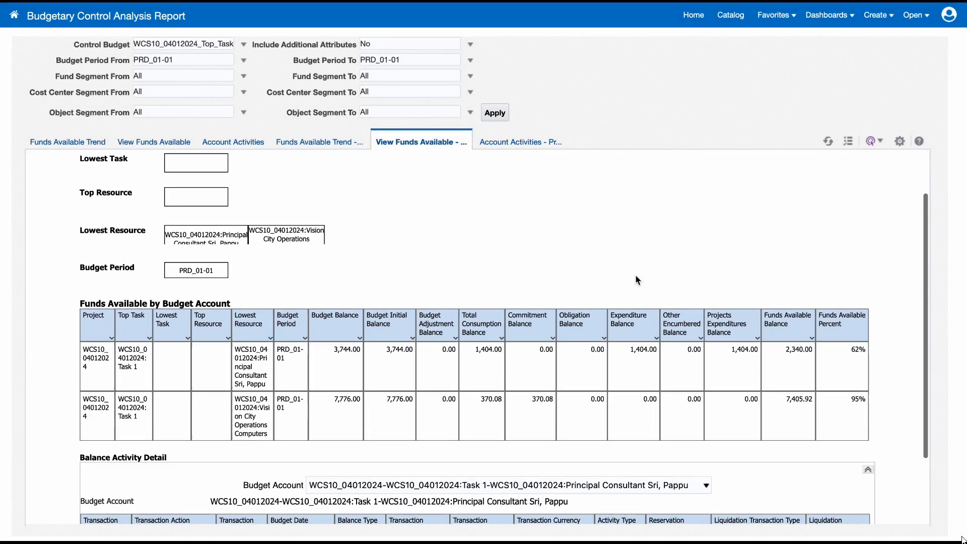
scroll(636, 278, "down", 2)
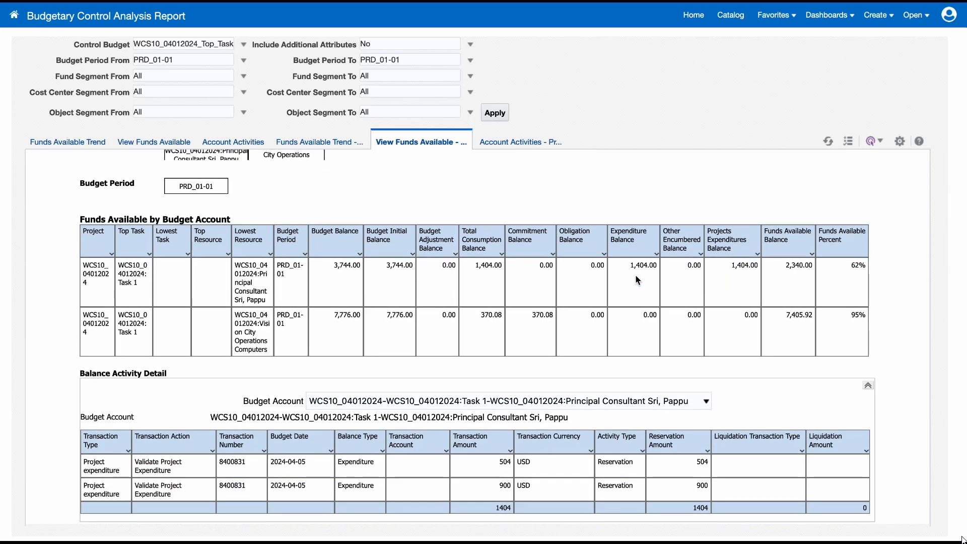
left_click(689, 400)
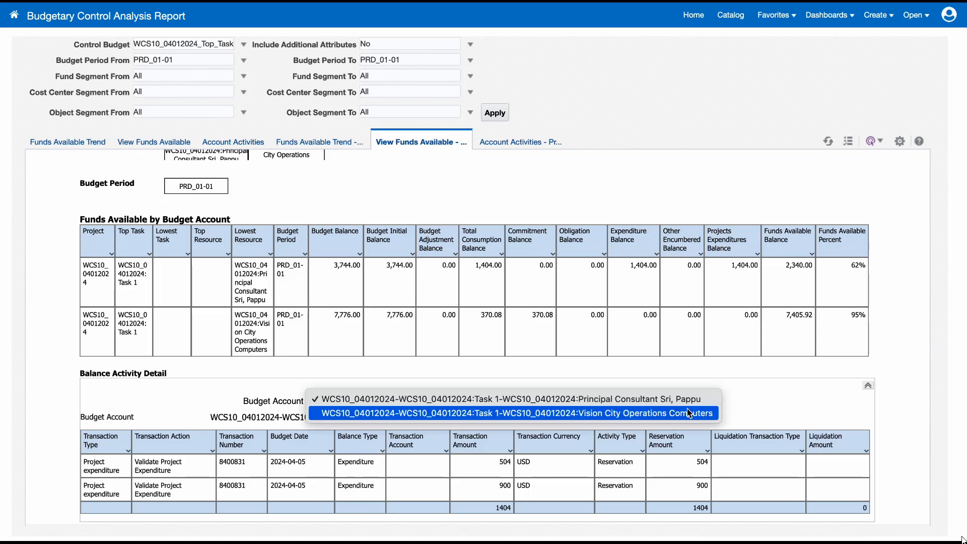
left_click(688, 413)
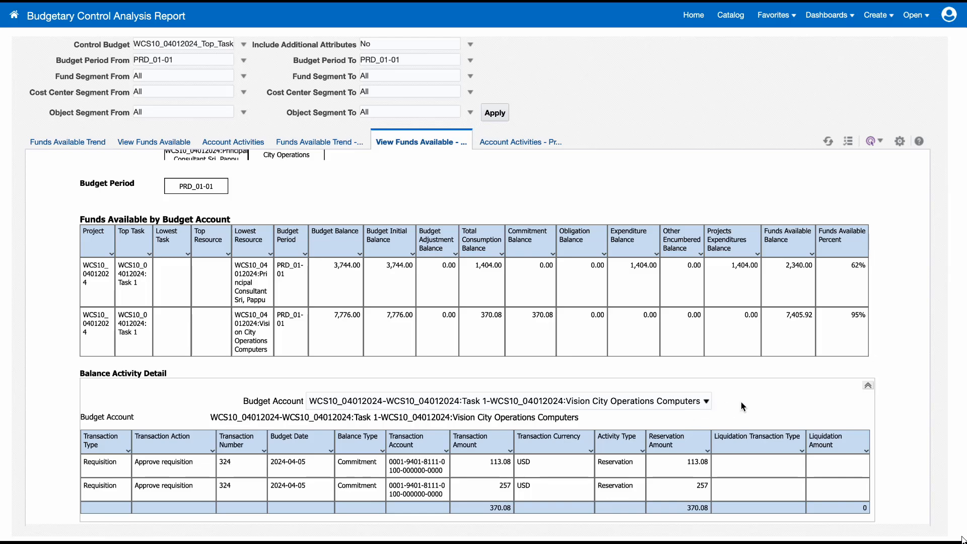
scroll(742, 406, "up", 3)
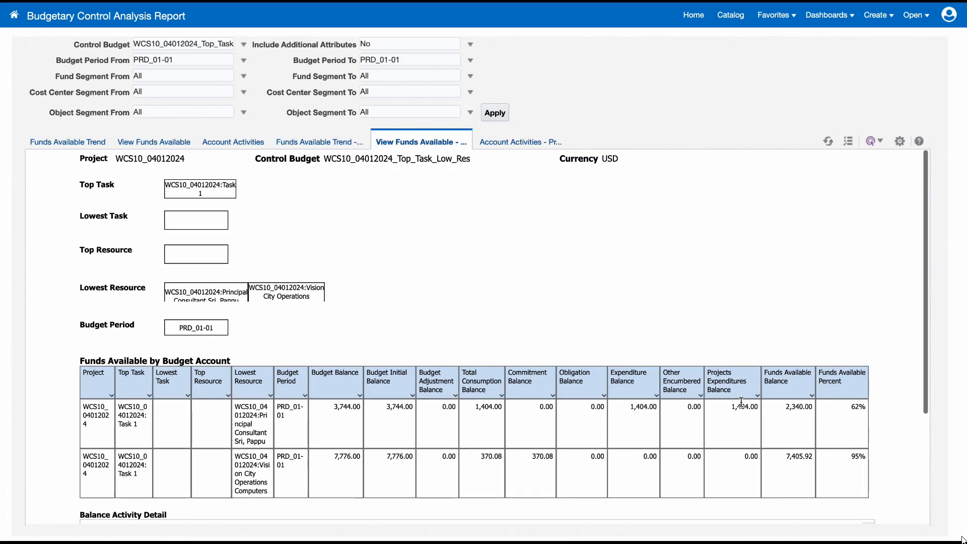